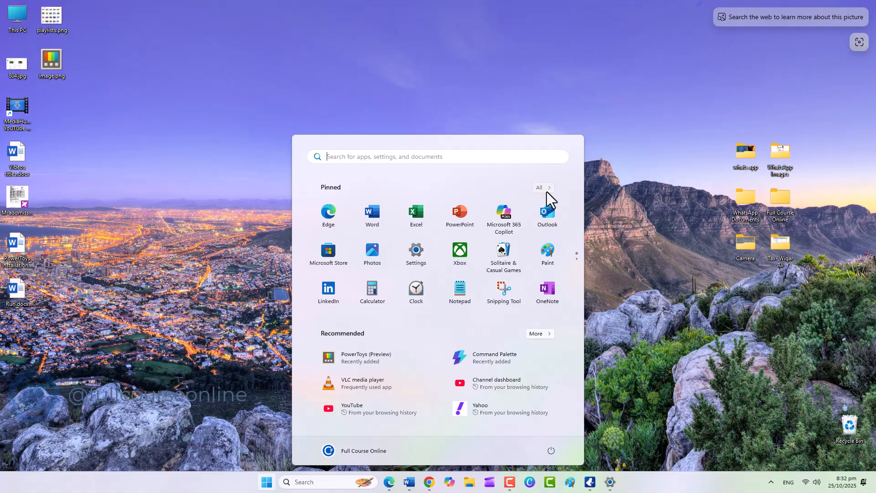
# Open PowerToys (Preview) from the full list of installed apps.
pyautogui.scroll(-10, 428, 371)
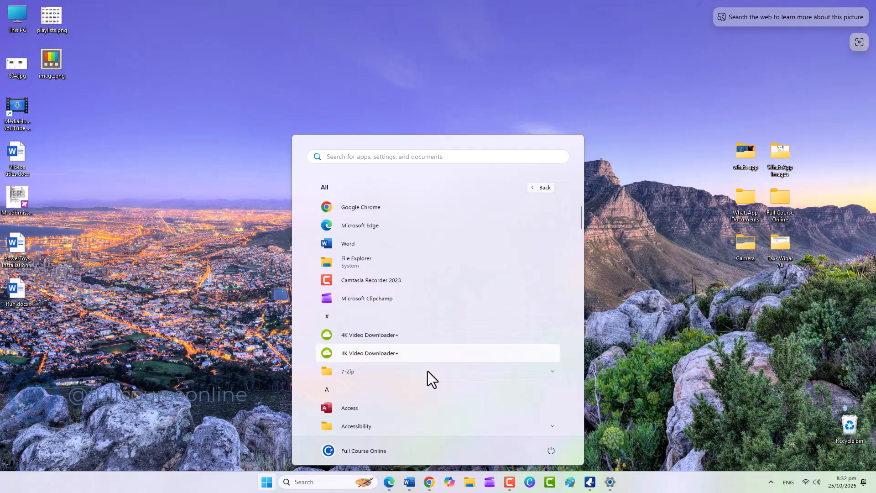
pyautogui.scroll(-7, 428, 404)
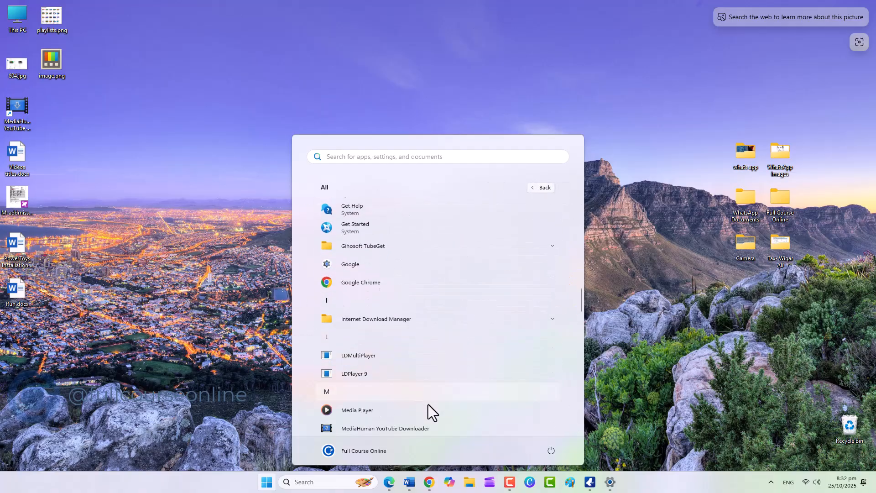
pyautogui.scroll(-3, 427, 404)
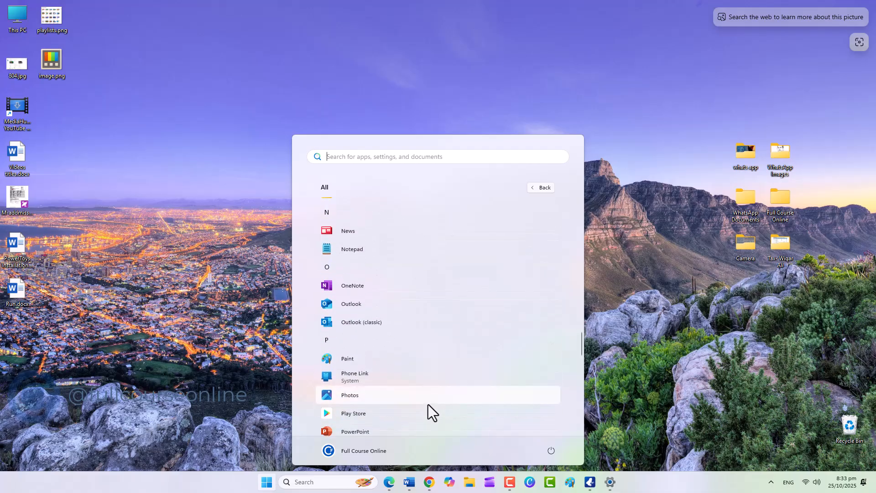
pyautogui.scroll(-2, 428, 404)
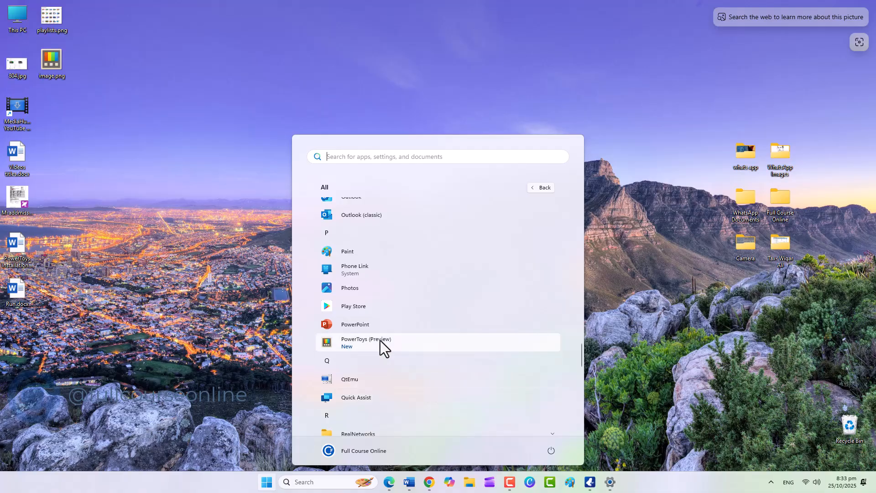
pyautogui.click(422, 343)
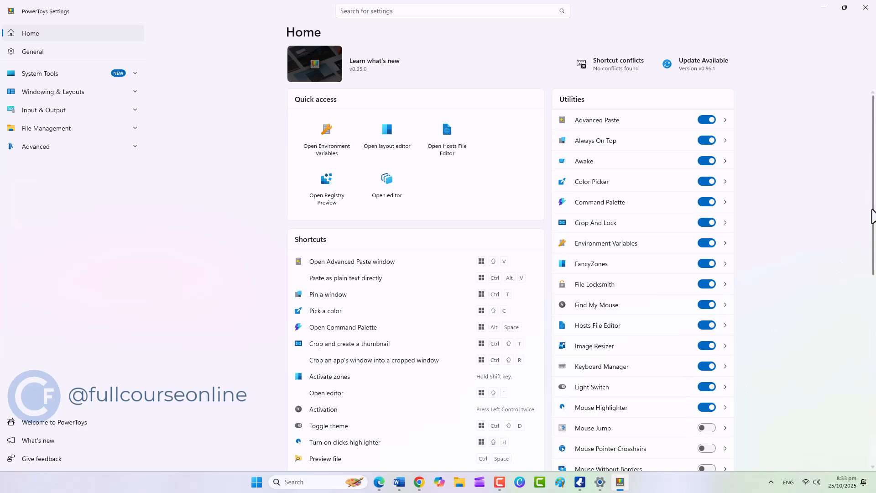
# Switch the PowerToys Run utility off and back on.
pyautogui.moveTo(872, 212); pyautogui.dragTo(866, 307)
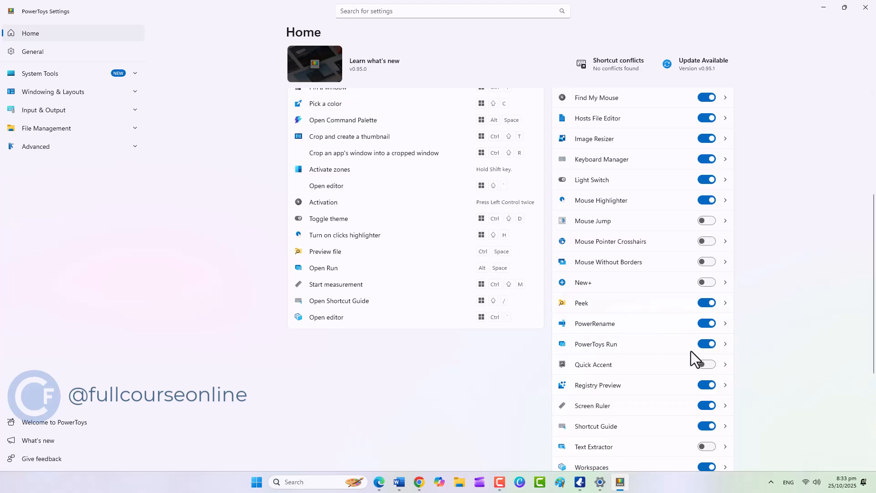
pyautogui.click(708, 345)
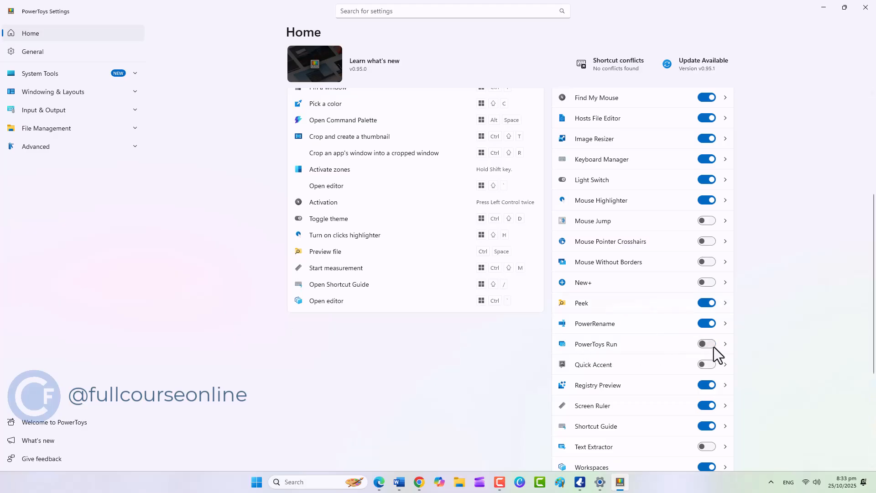
pyautogui.click(714, 348)
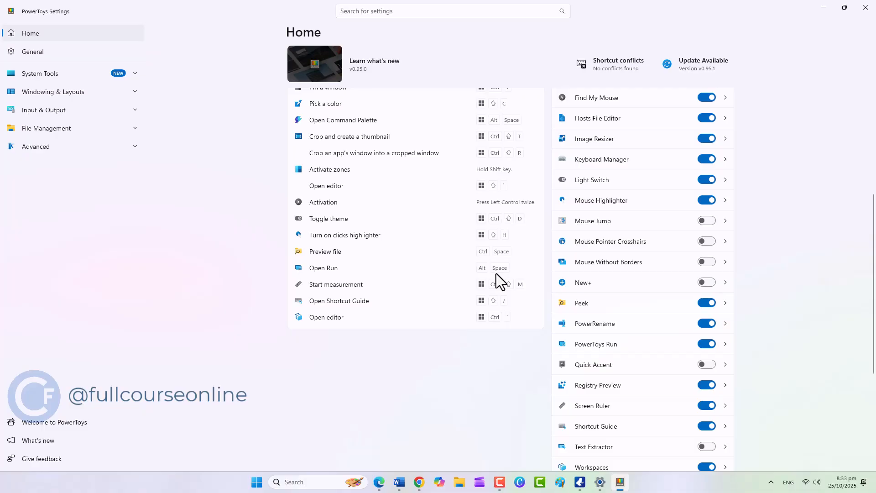
pyautogui.scroll(5, 323, 375)
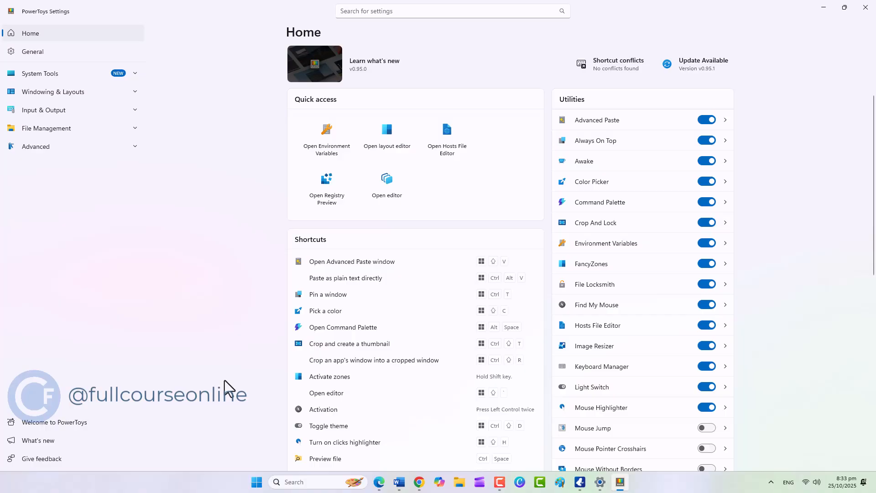
# Search for "word" in PowerToys Run, launch Word from the results, and close its window.
pyautogui.hotkey('alt', 'space')
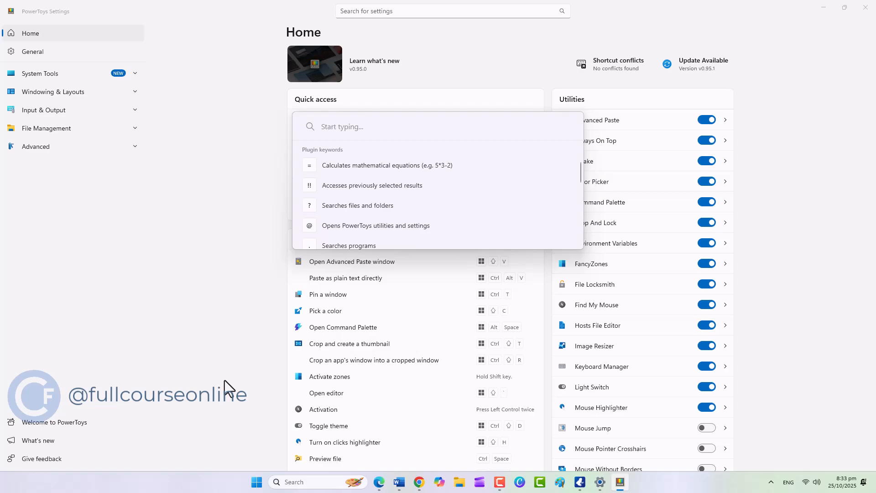
pyautogui.write('word')
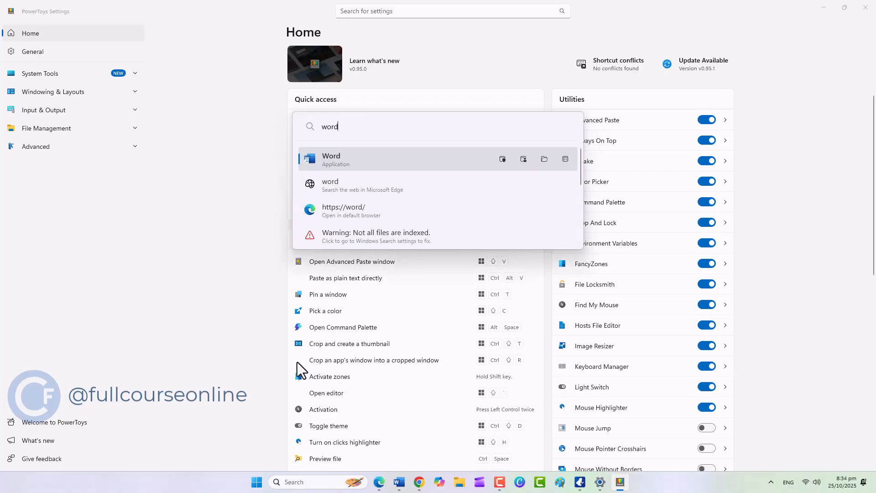
pyautogui.click(341, 161)
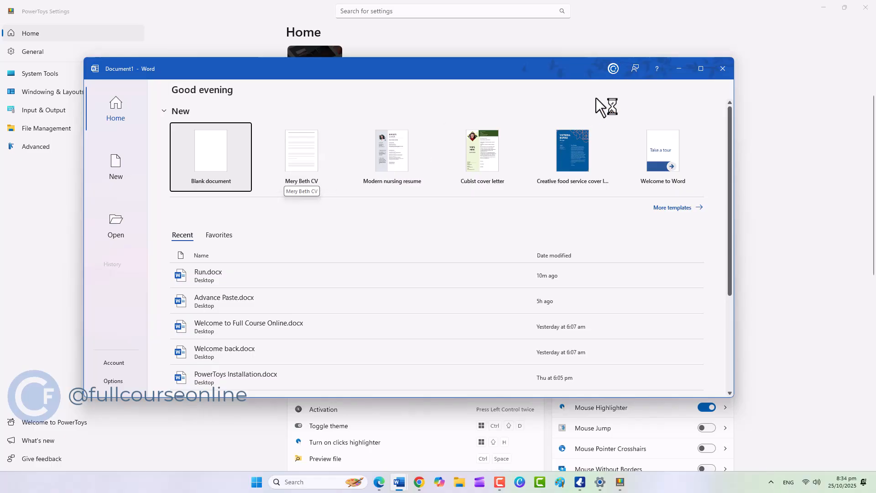
pyautogui.click(718, 74)
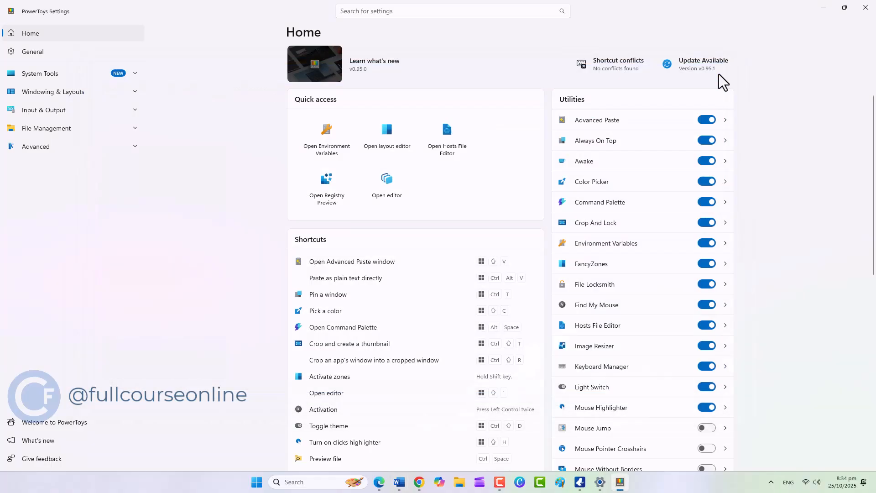
# Search for "chrome" in PowerToys Run, launch Google Chrome, and close the new browser window.
pyautogui.press('super+alt+space')
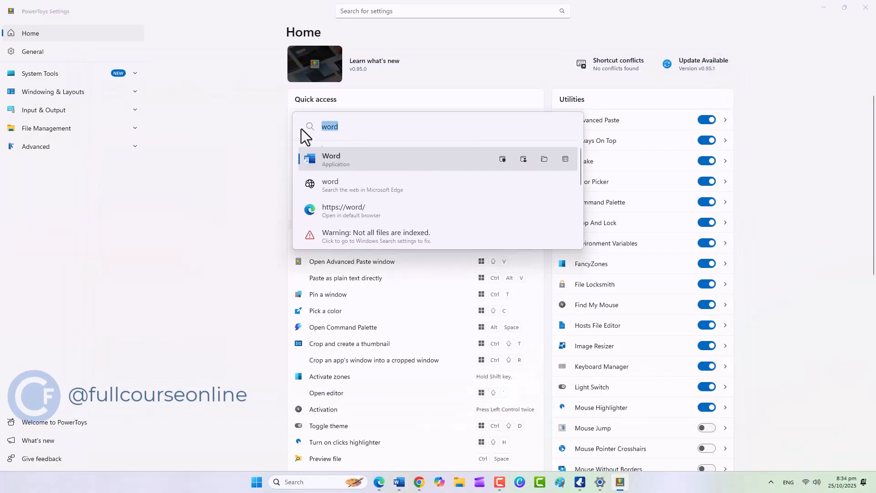
pyautogui.write('chrome')
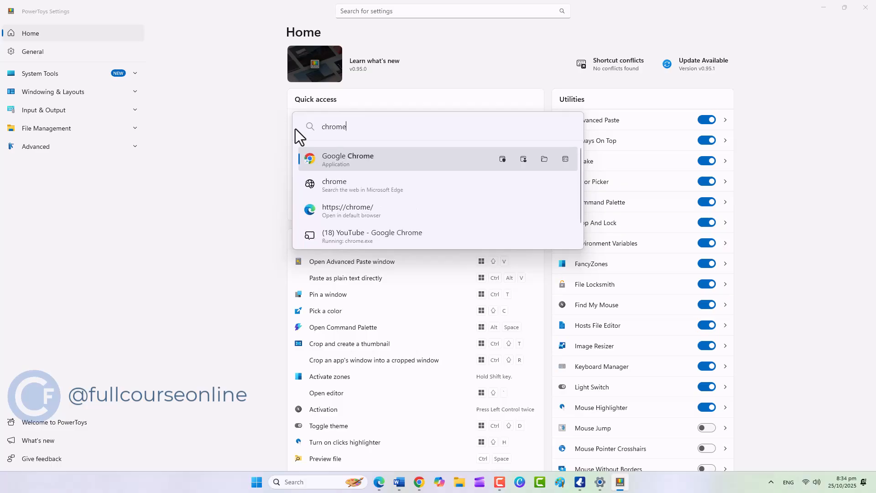
pyautogui.click(352, 161)
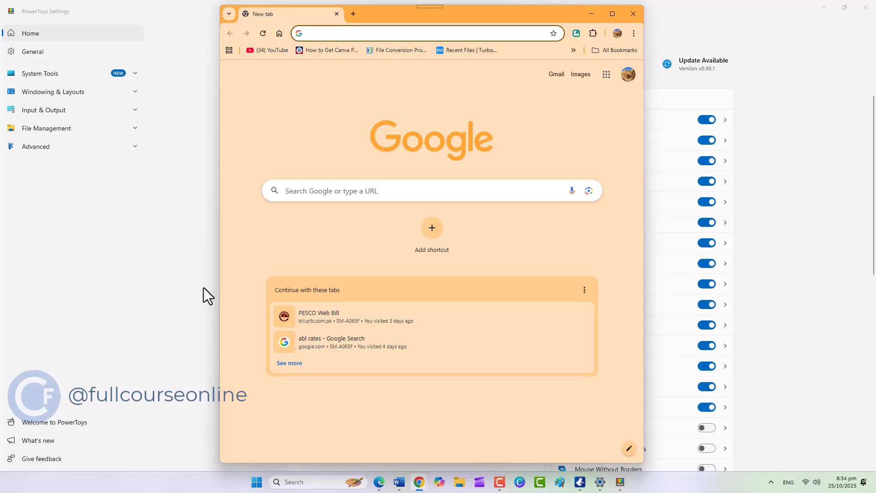
pyautogui.click(636, 15)
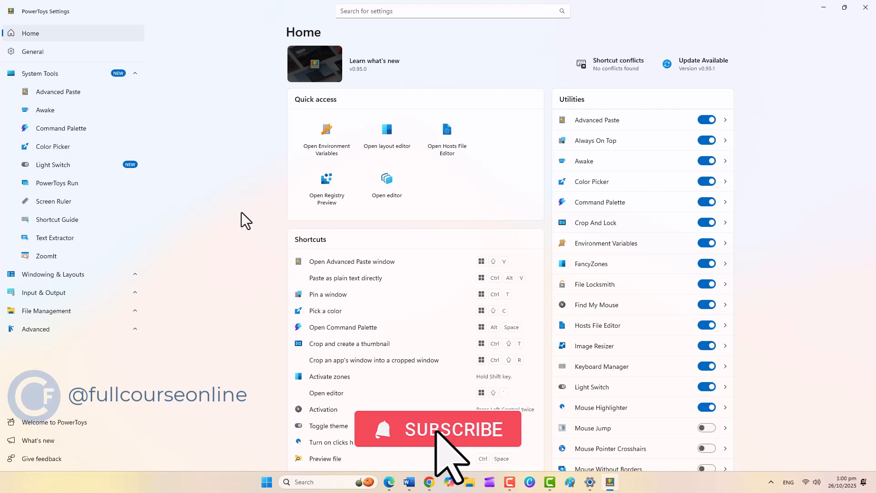
# Run cmd.exe by entering "cmd" in PowerToys Run, and close the command prompt window.
pyautogui.press('super+alt+space')
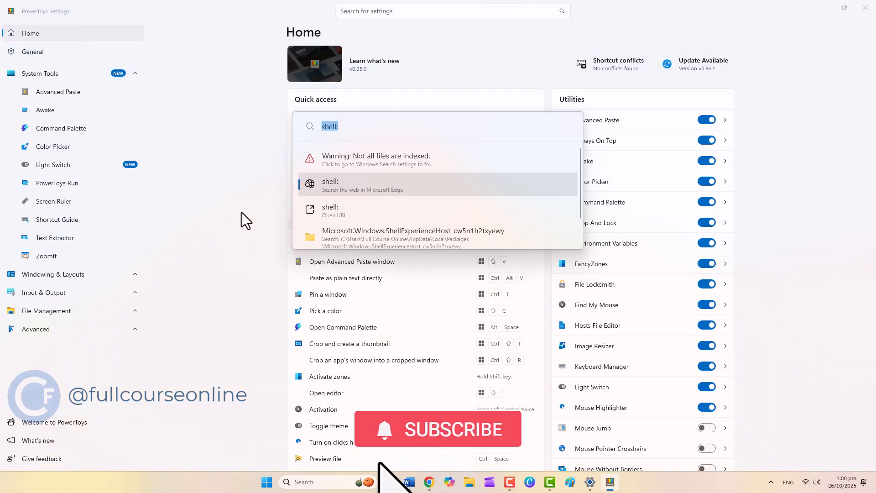
pyautogui.write('cmd')
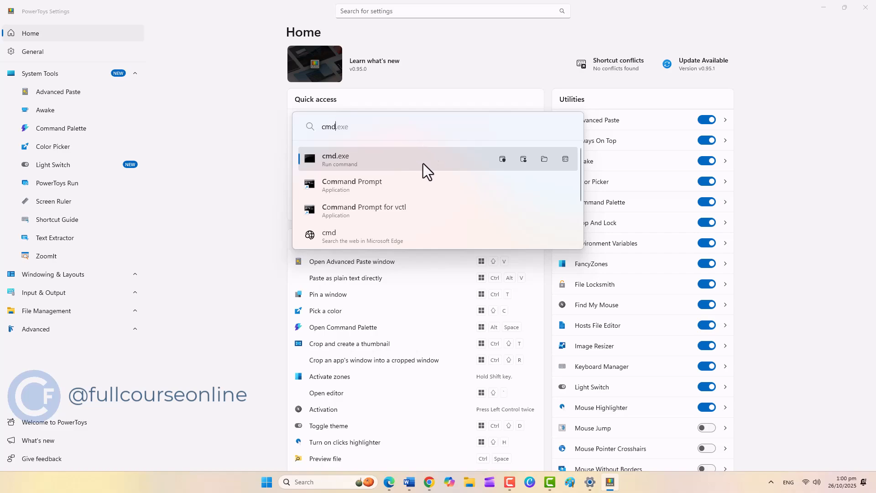
pyautogui.click(423, 163)
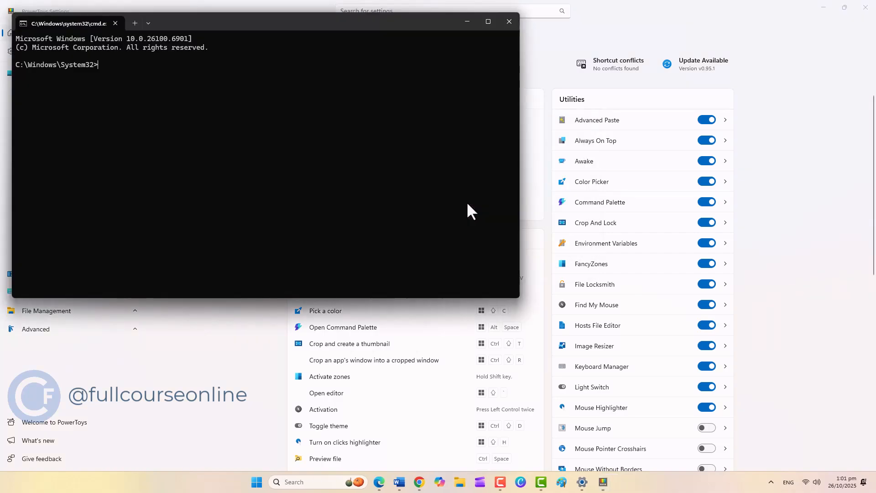
pyautogui.click(500, 19)
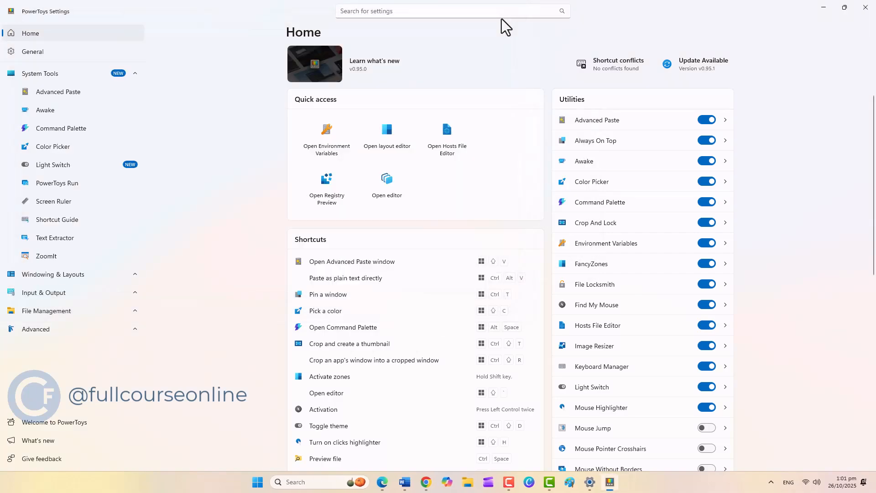
# Search for "power" in PowerToys Run, launch Windows PowerShell, and close its window.
pyautogui.press('super+alt+space')
pyautogui.write('power')
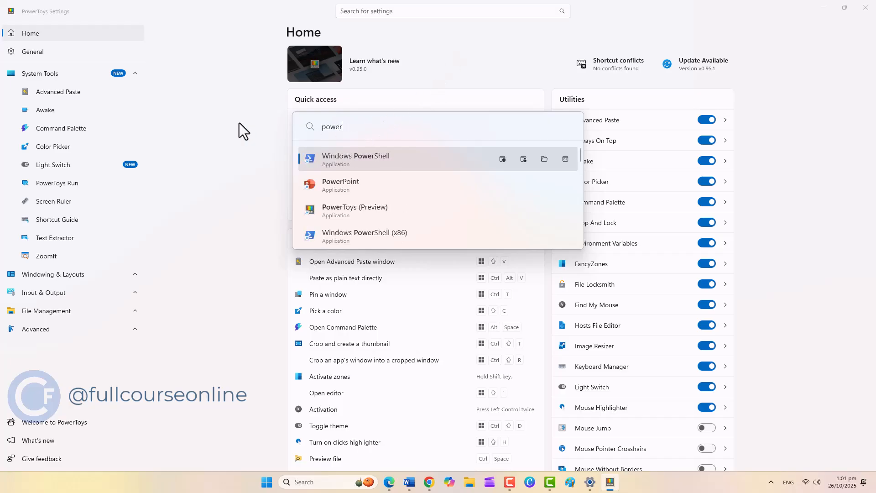
pyautogui.click(349, 163)
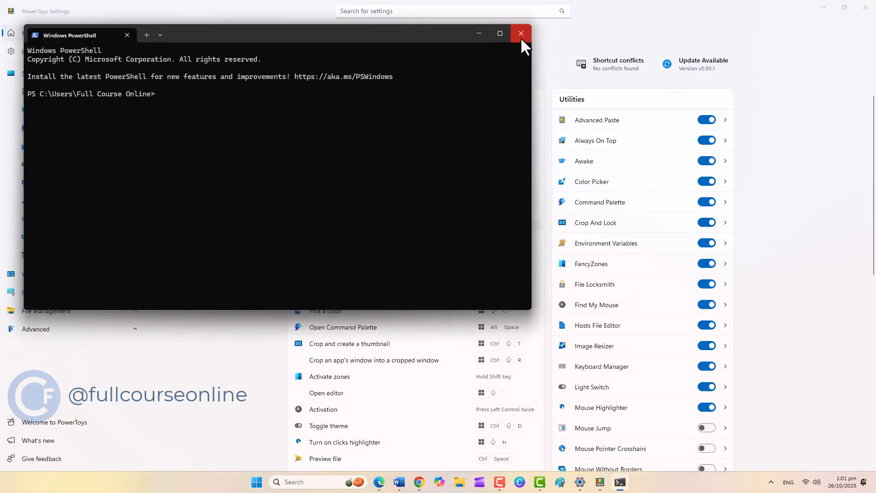
pyautogui.click(521, 34)
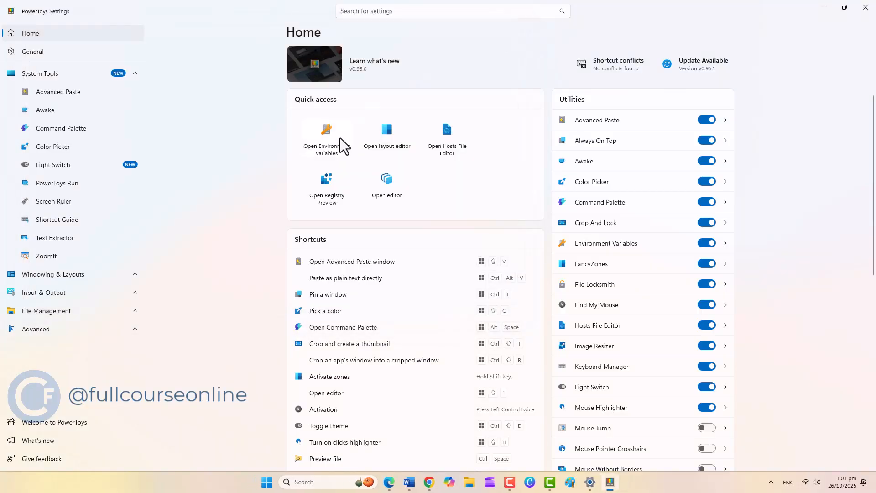
# Search for "calc" in PowerToys Run, launch the packaged Calculator application, and close it.
pyautogui.press('super+alt+space')
pyautogui.write('calc')
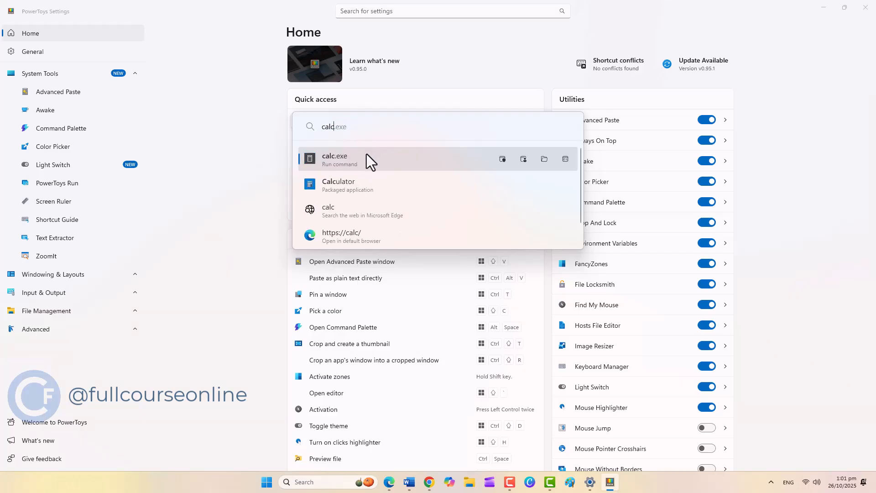
pyautogui.click(365, 187)
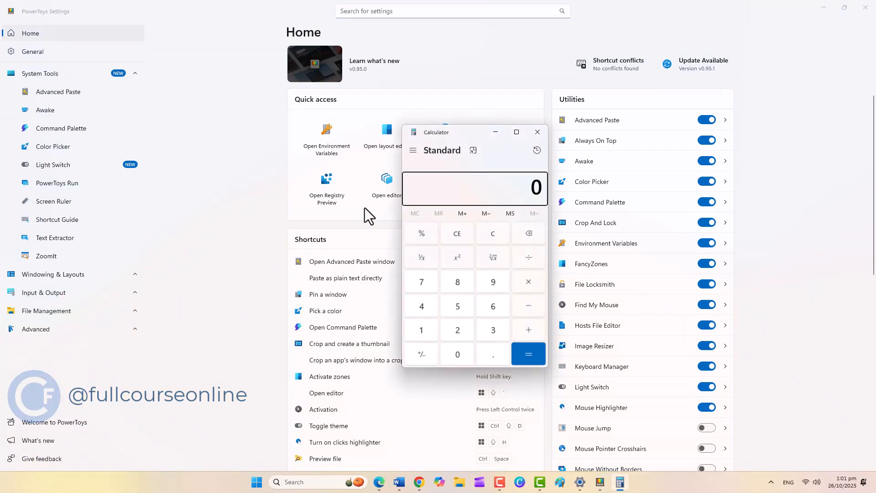
pyautogui.click(537, 132)
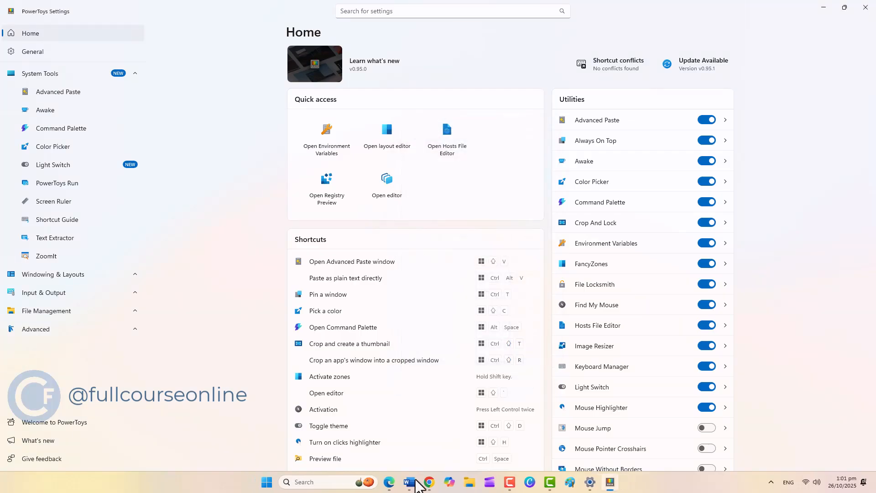
# Calculate 25*12 in PowerToys Run and copy the result to the clipboard.
pyautogui.press('super+alt+space')
pyautogui.write('25')
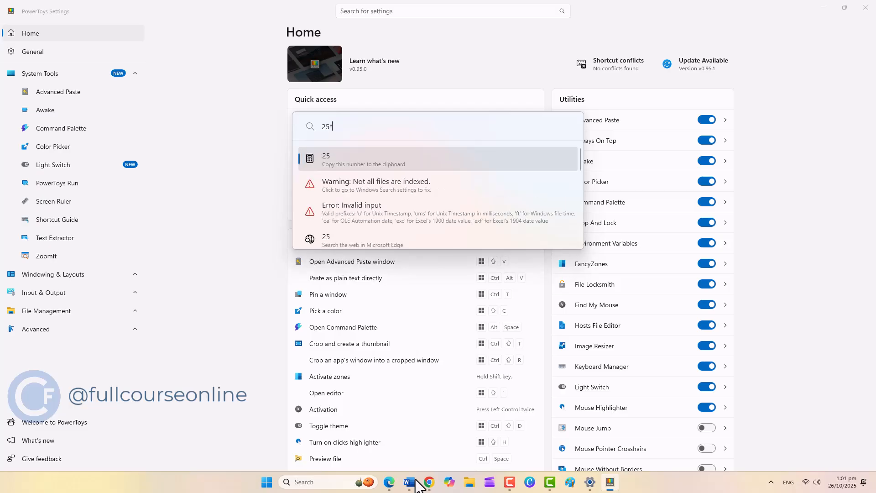
pyautogui.write('*12')
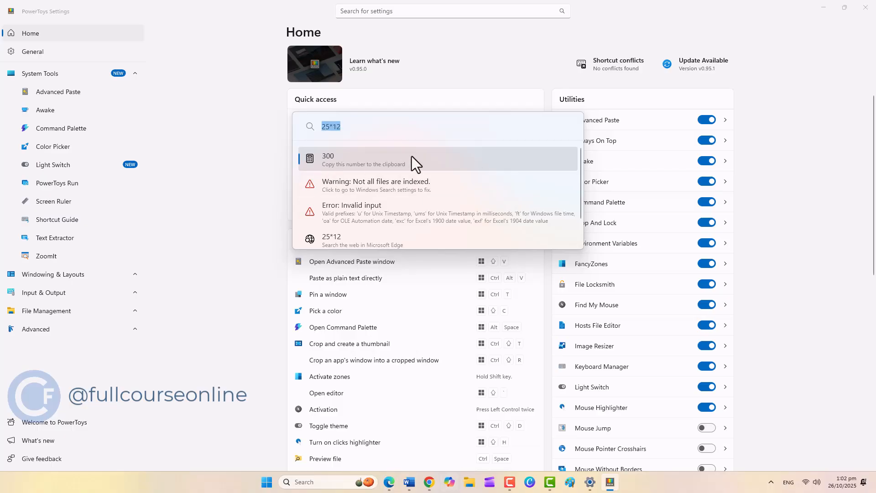
pyautogui.click(411, 156)
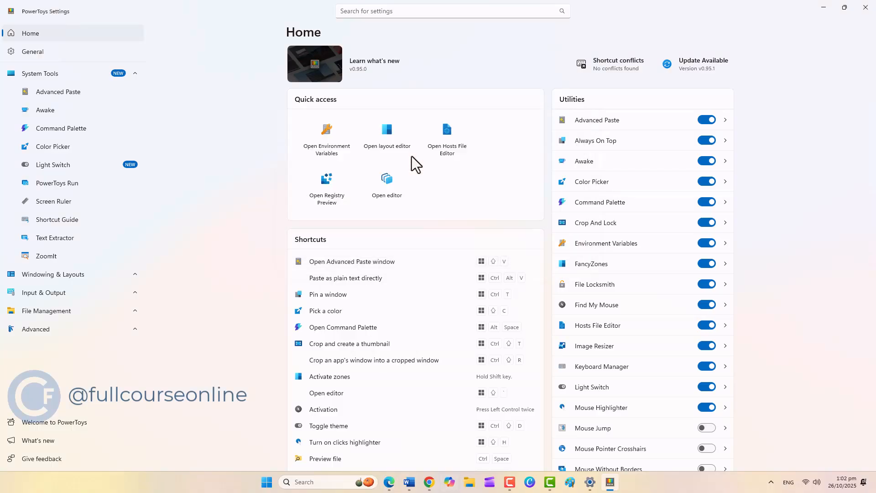
# Calculate (450+120)/3 in PowerToys Run and copy the result to the clipboard.
pyautogui.hotkey('alt', 'space')
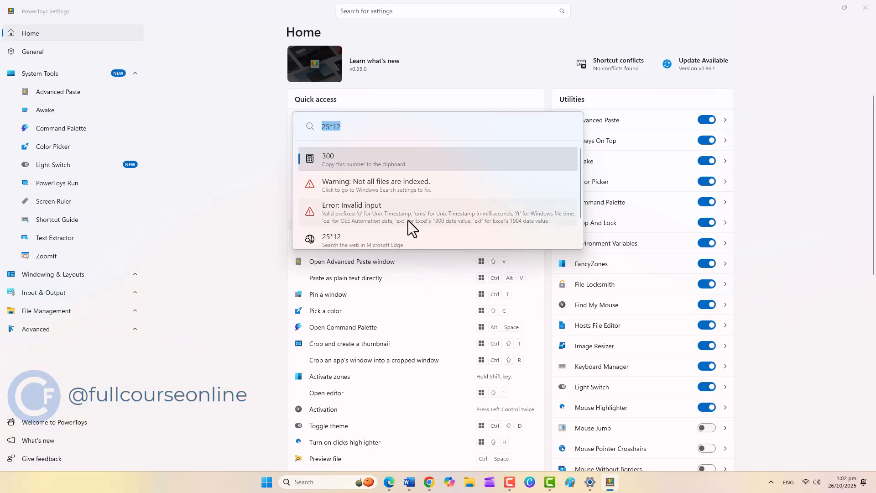
pyautogui.write('(45')
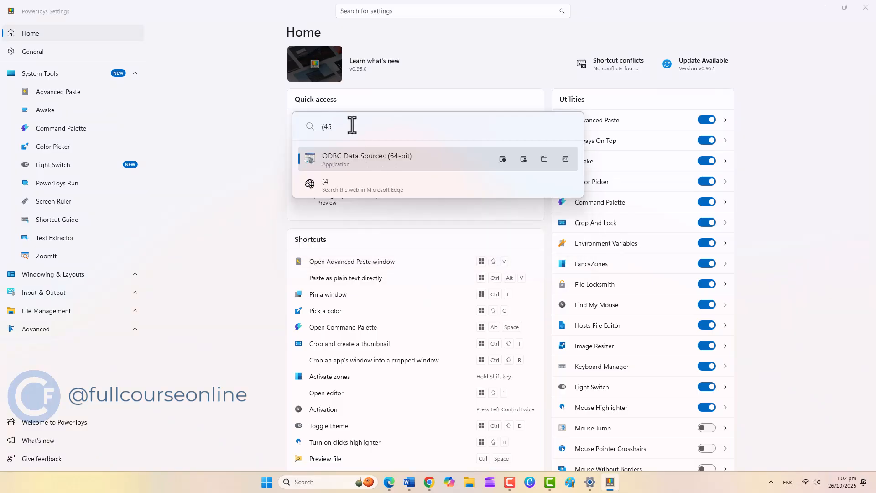
pyautogui.write('0+120')
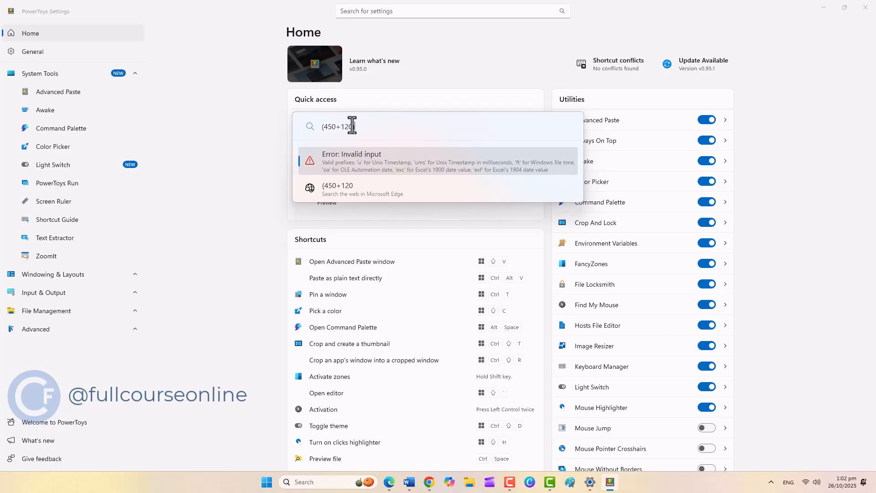
pyautogui.write(')/3')
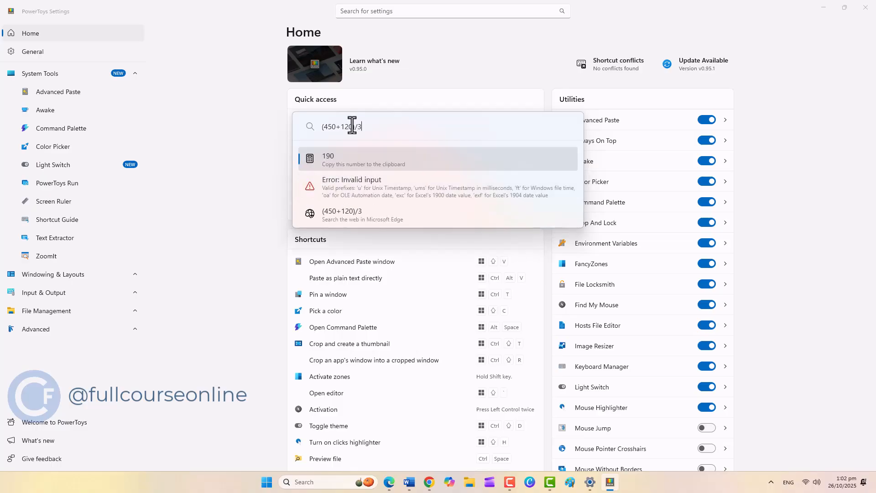
pyautogui.click(473, 167)
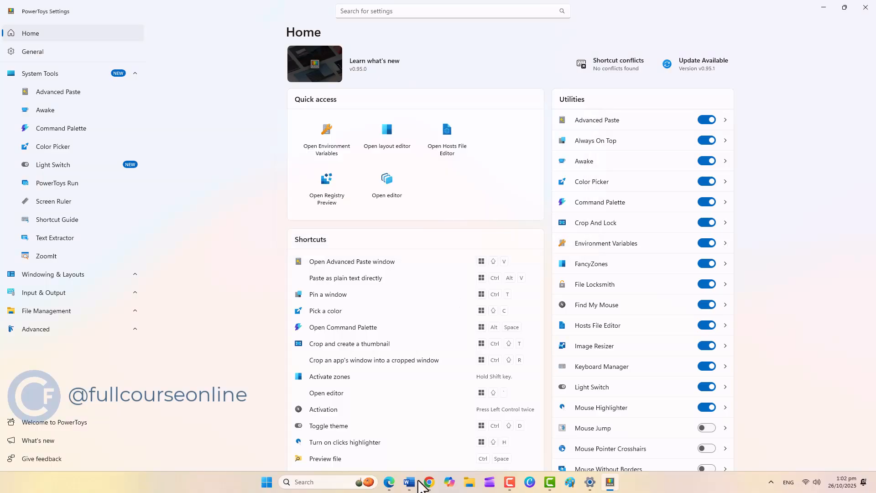
# Search the web for "windows 11 shortcuts?" through PowerToys Run.
pyautogui.hotkey('alt', 'space')
pyautogui.write('windows ')
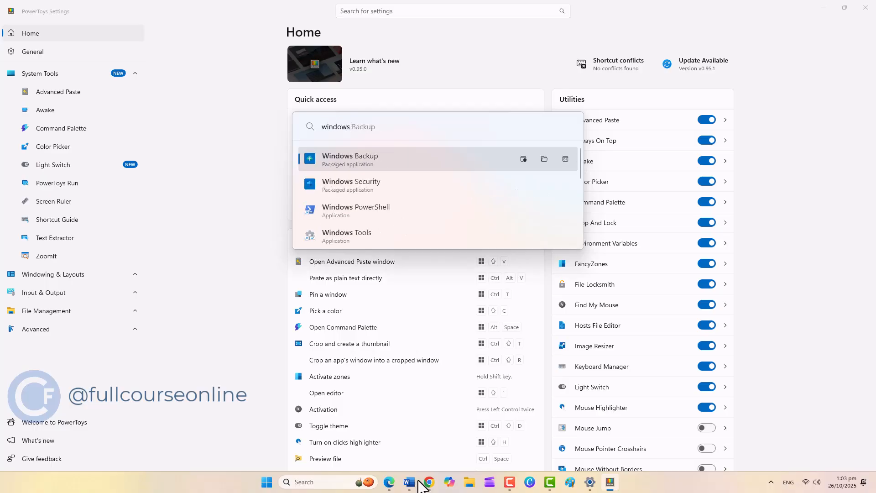
pyautogui.write('11 short')
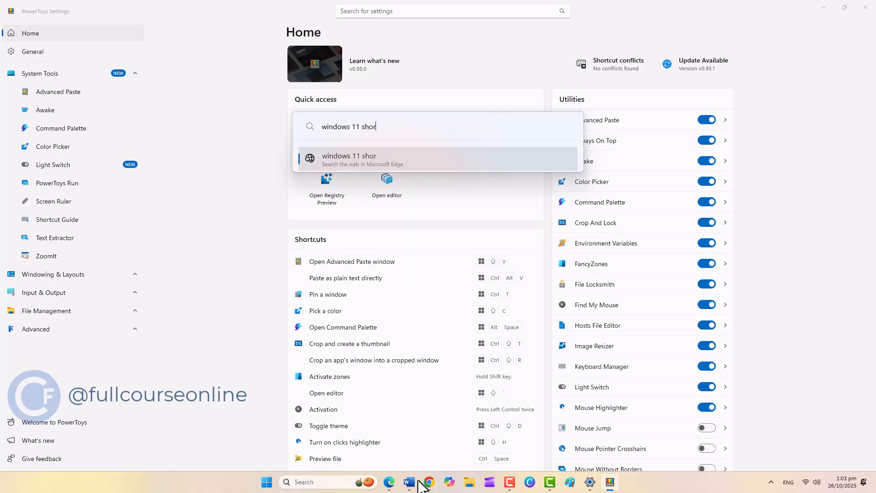
pyautogui.write('cuts?')
pyautogui.press('Return')
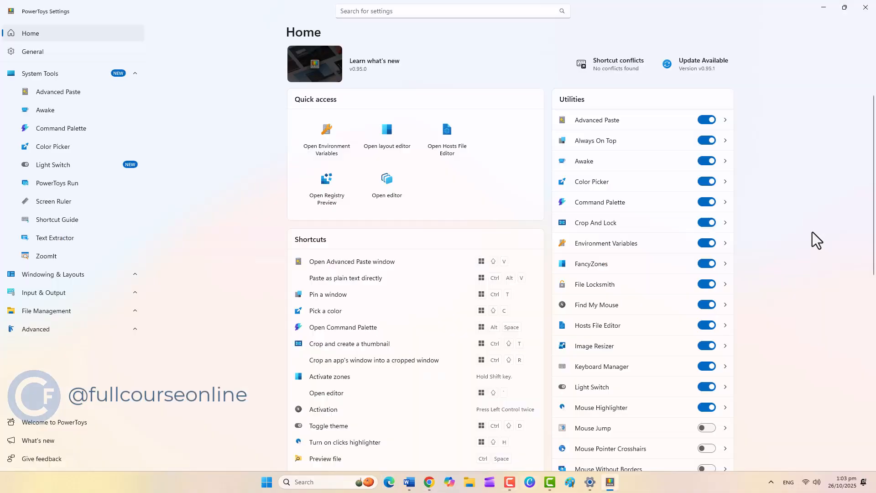
# Execute the shell command "shutdown" in PowerToys Run using the > prefix.
pyautogui.hotkey('alt', 'space')
pyautogui.write('>')
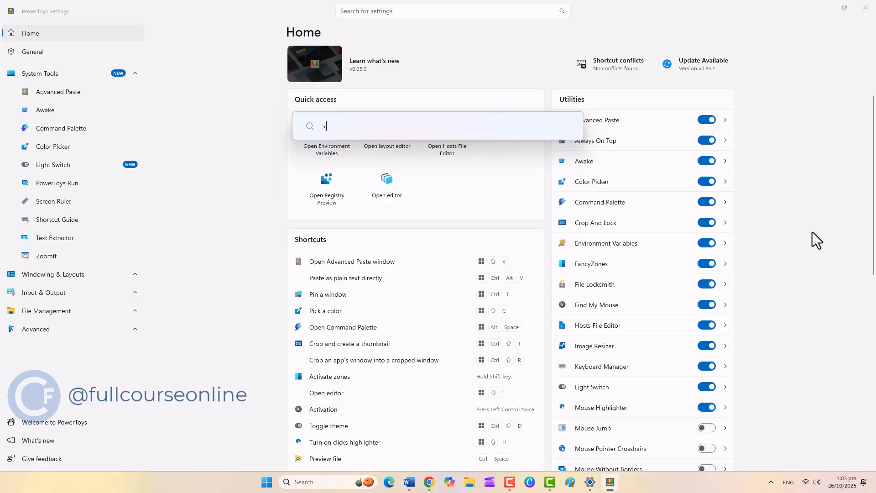
pyautogui.write('shutdown')
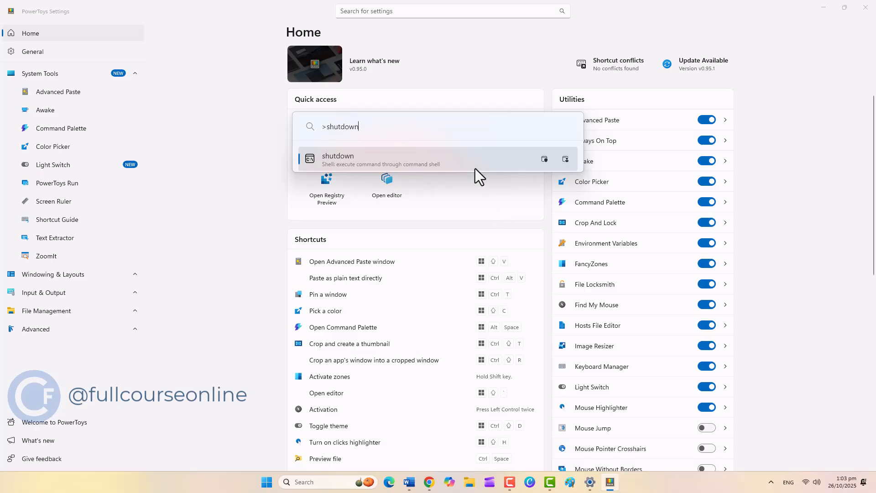
pyautogui.press('Return')
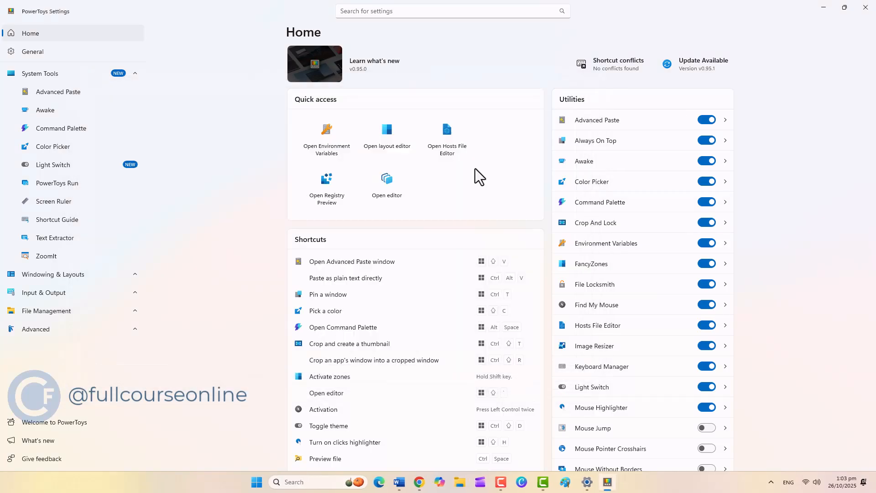
pyautogui.hotkey('alt', 'space')
pyautogui.moveTo(327, 129); pyautogui.dragTo(377, 127)
pyautogui.write('restr')
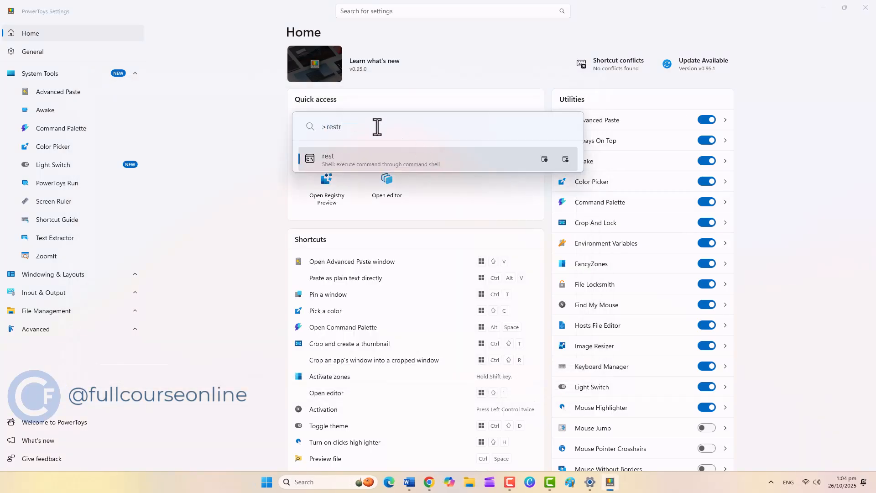
pyautogui.click(422, 417)
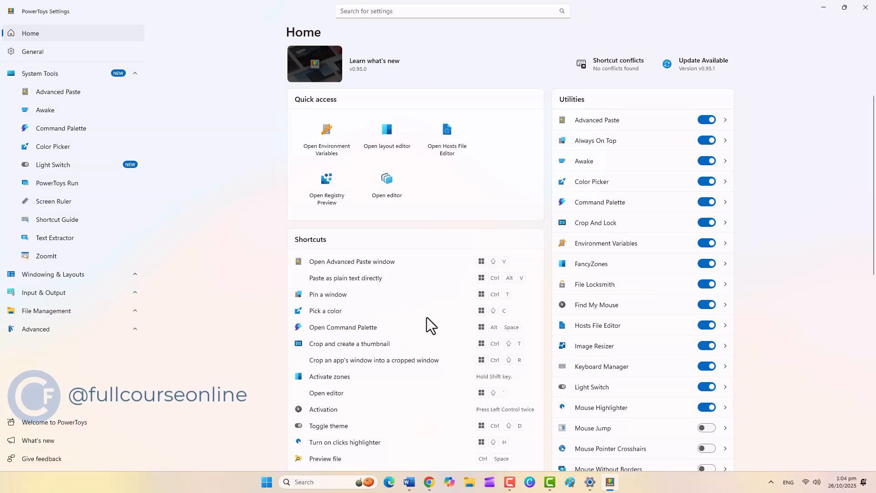
# Open the settings page of PowerToys Run and review its list of available plugins.
pyautogui.scroll(-6, 637, 383)
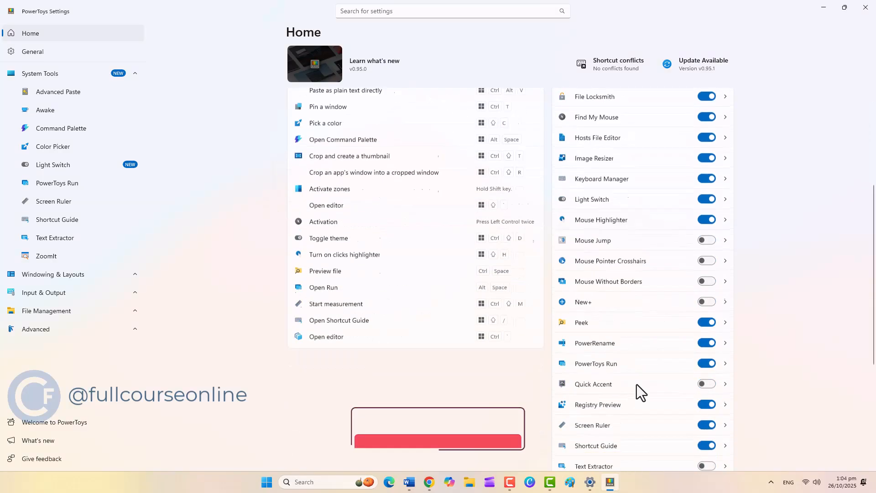
pyautogui.click(593, 266)
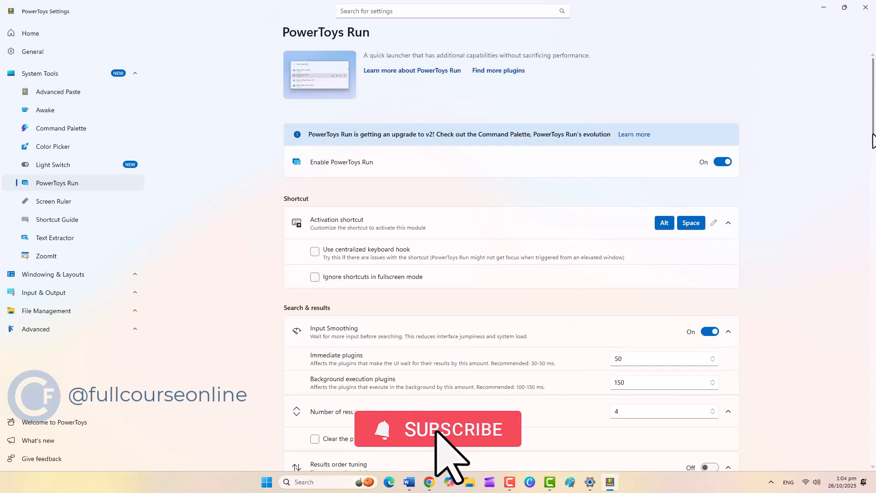
pyautogui.scroll(-4, 873, 187)
pyautogui.moveTo(872, 187); pyautogui.dragTo(873, 347)
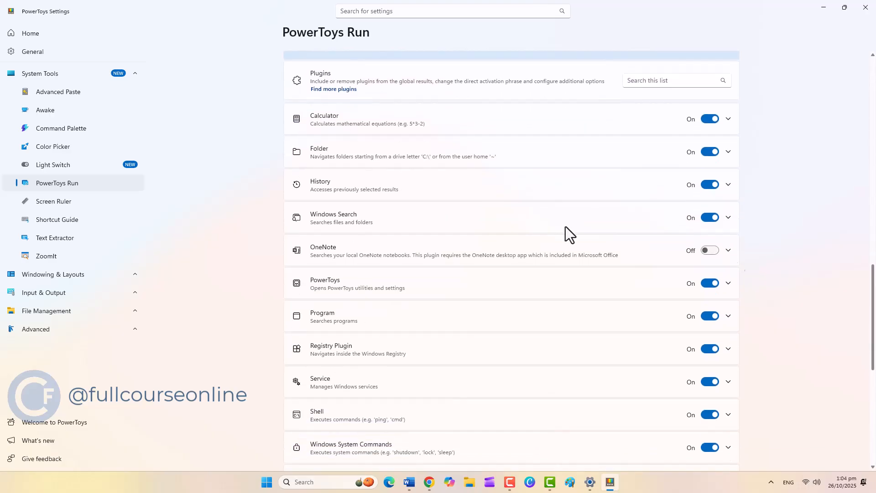
pyautogui.scroll(-8, 438, 397)
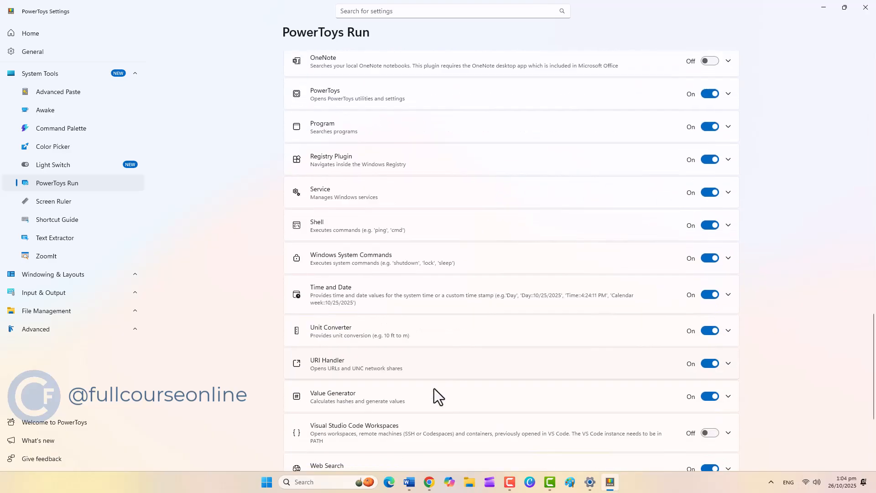
pyautogui.scroll(7, 327, 379)
pyautogui.scroll(-1, 363, 366)
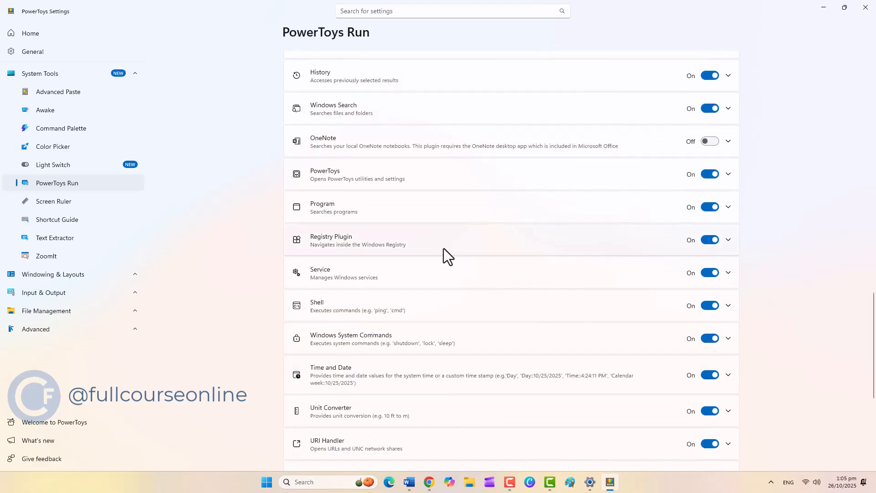
# Set the PowerToys Run theme to Light in the position and appearance settings.
pyautogui.scroll(7, 244, 296)
pyautogui.scroll(6, 244, 295)
pyautogui.scroll(-4, 593, 265)
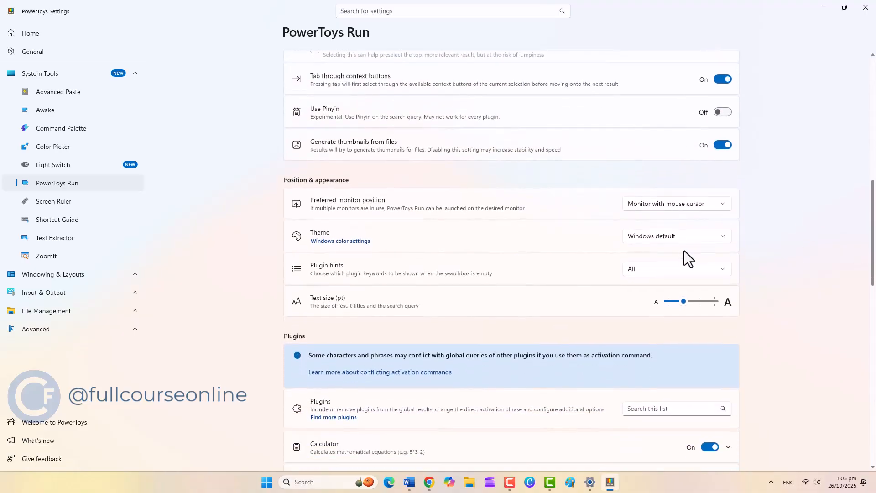
pyautogui.click(724, 240)
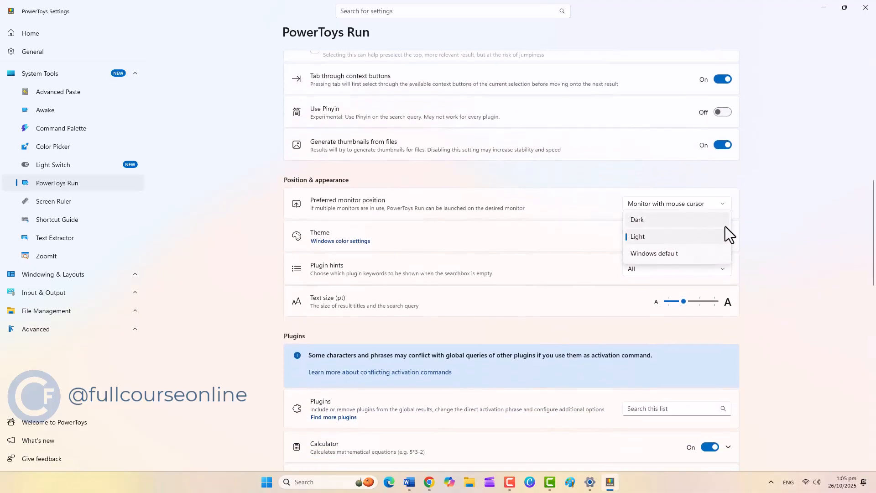
pyautogui.click(760, 292)
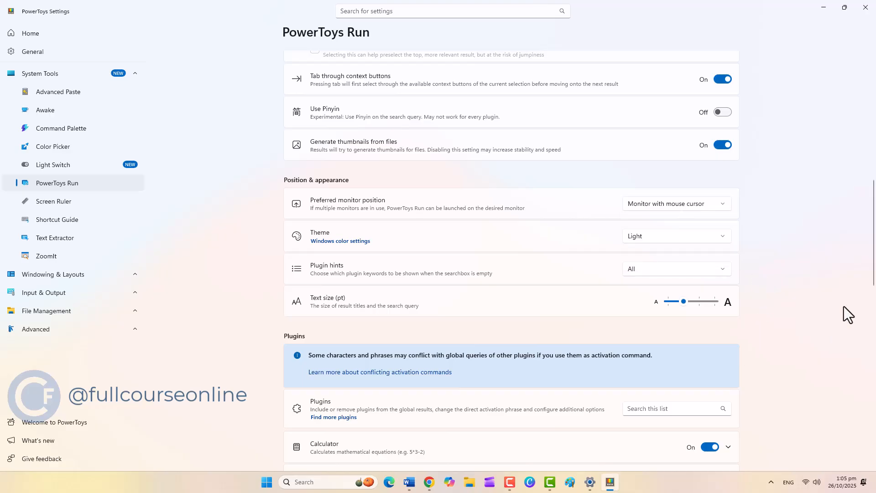
pyautogui.scroll(10, 224, 264)
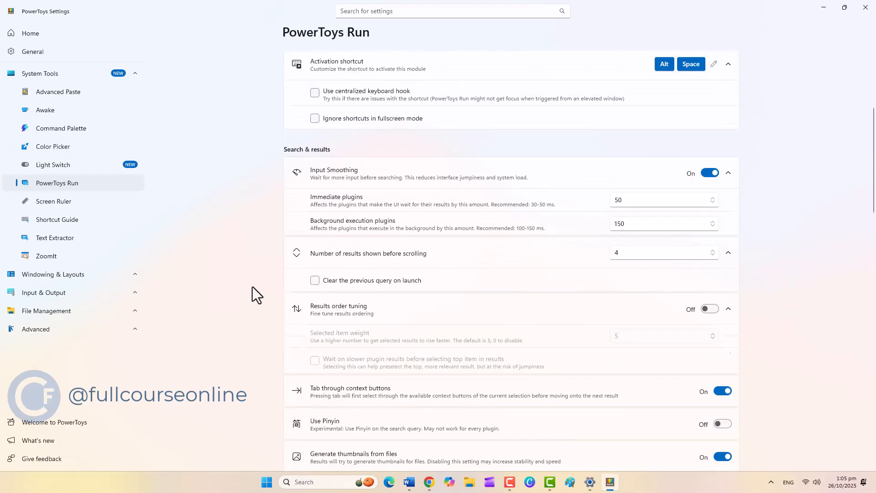